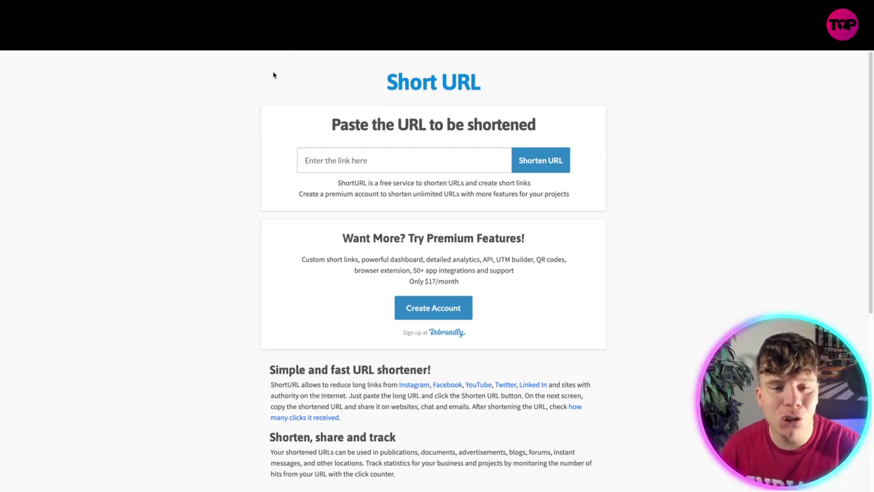
Step: Leave the Short.io homepage for the Prime Link shortener and select its long-URL field
left_click(396, 160)
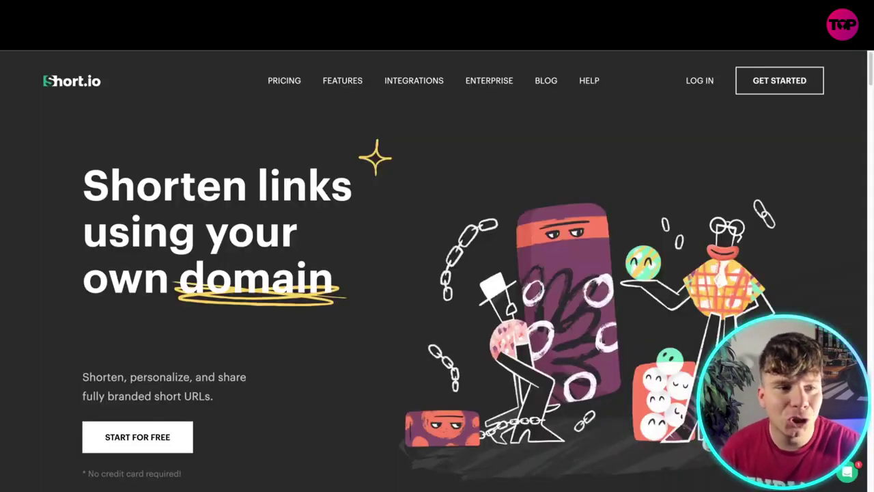
scroll(259, 319, "down", 1)
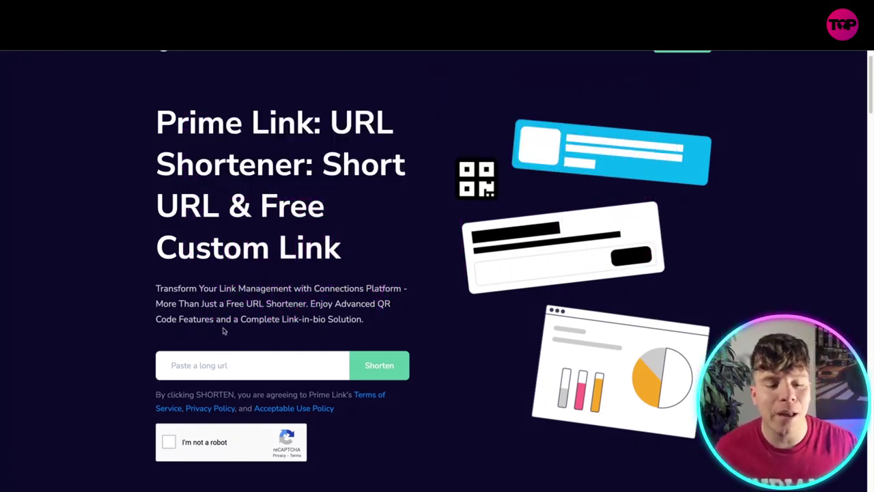
left_click(223, 365)
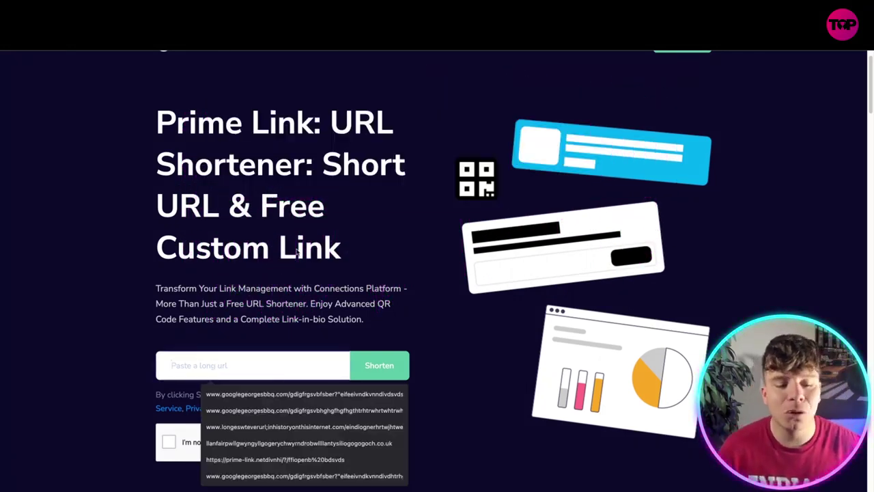
left_click(299, 390)
scroll(273, 381, "down", 3)
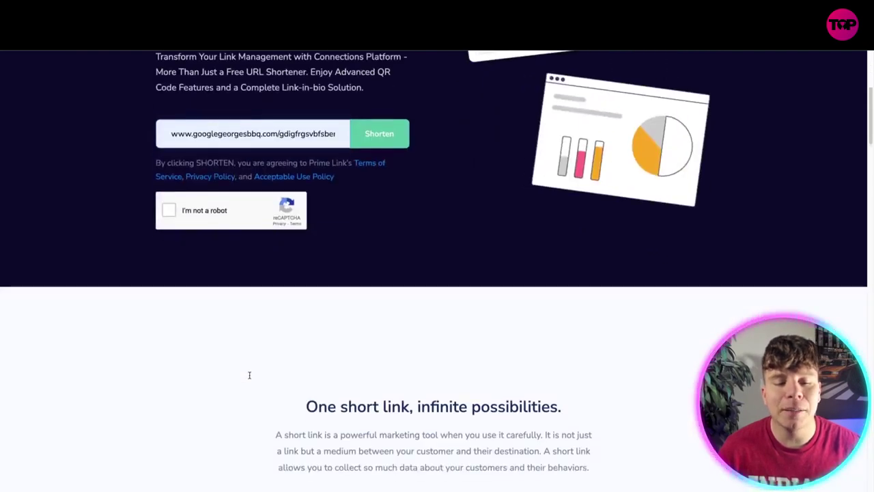
scroll(250, 370, "up", 4)
scroll(245, 360, "down", 1)
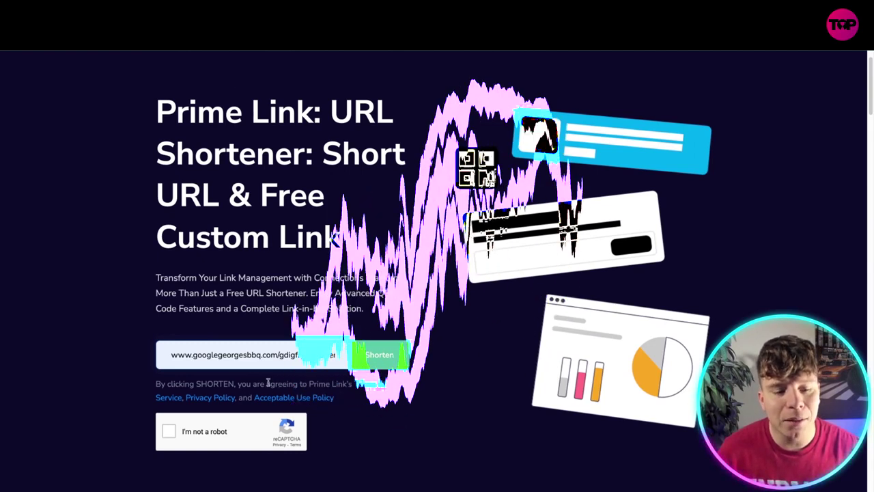
left_click_drag(183, 354, 391, 363)
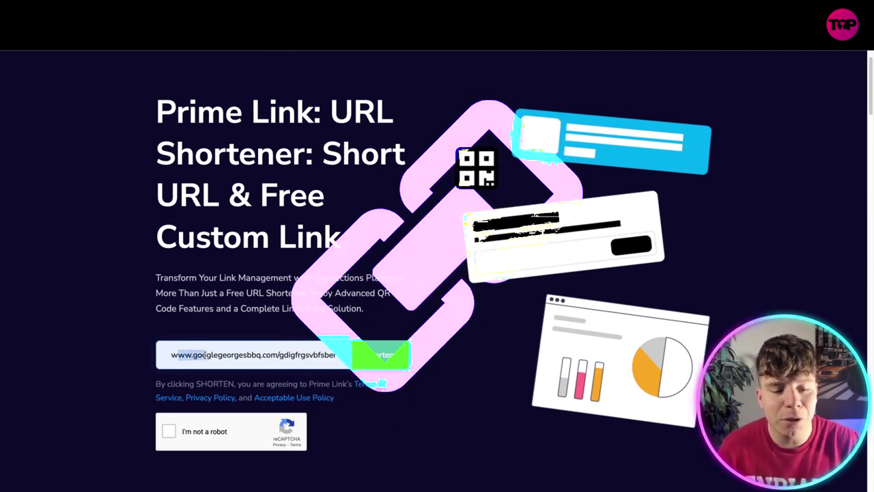
key("BackSpace")
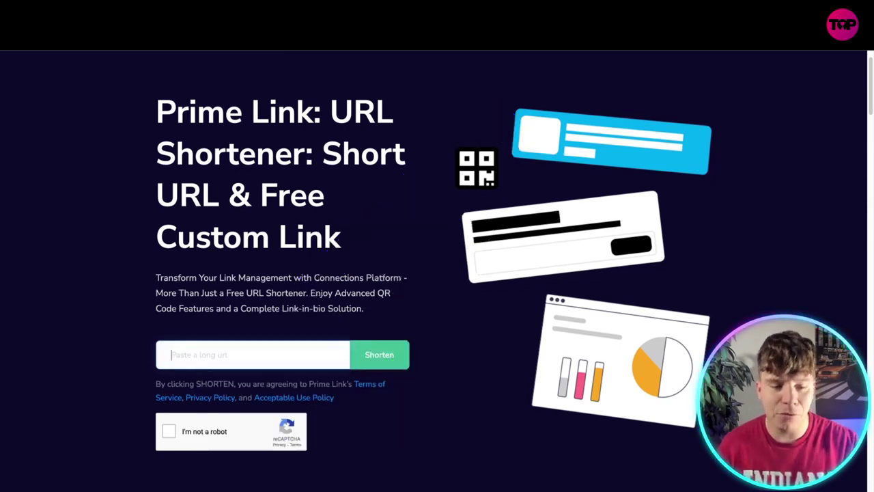
type("www.ge")
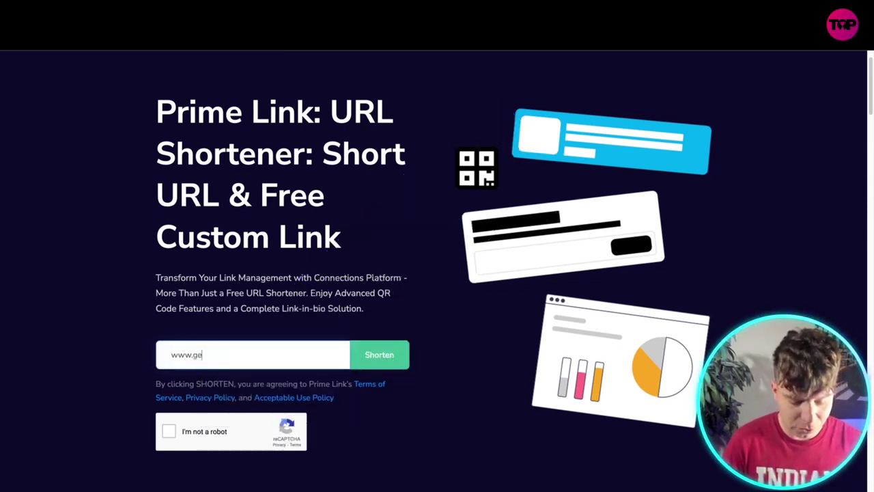
type("orgeisaleen")
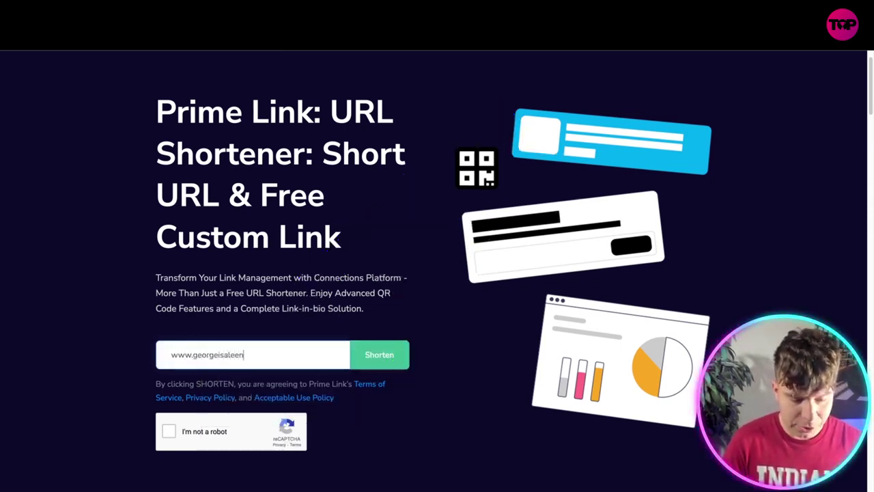
type("dandtalkstomuchtous")
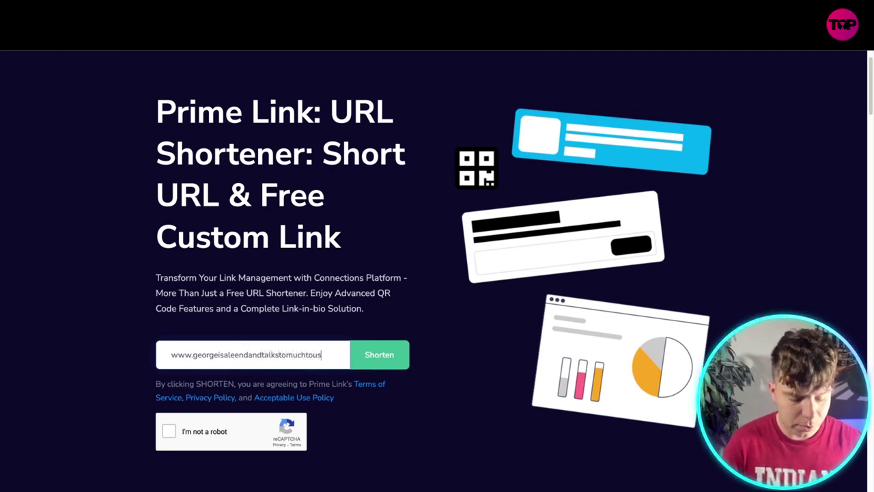
type("giveusinforma")
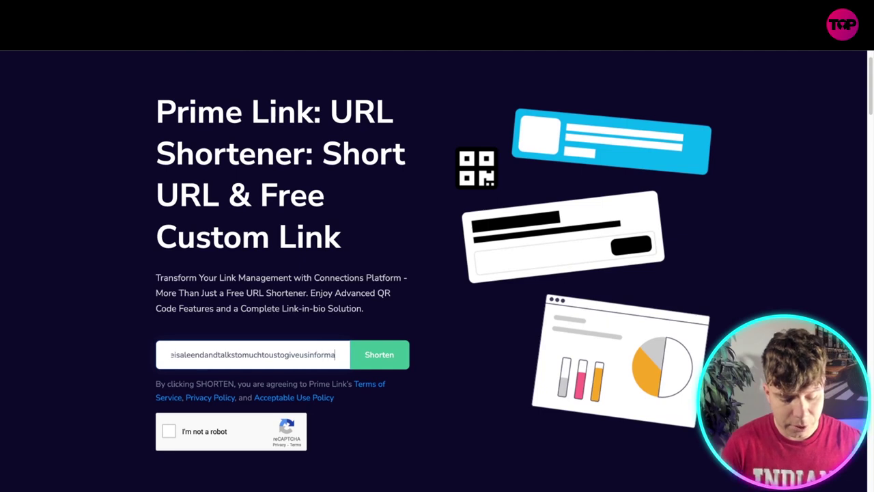
type("tion.")
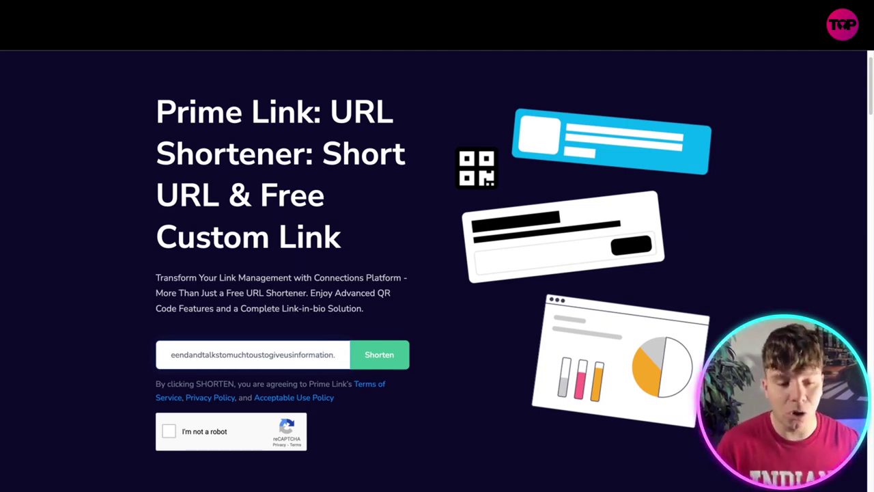
type("com")
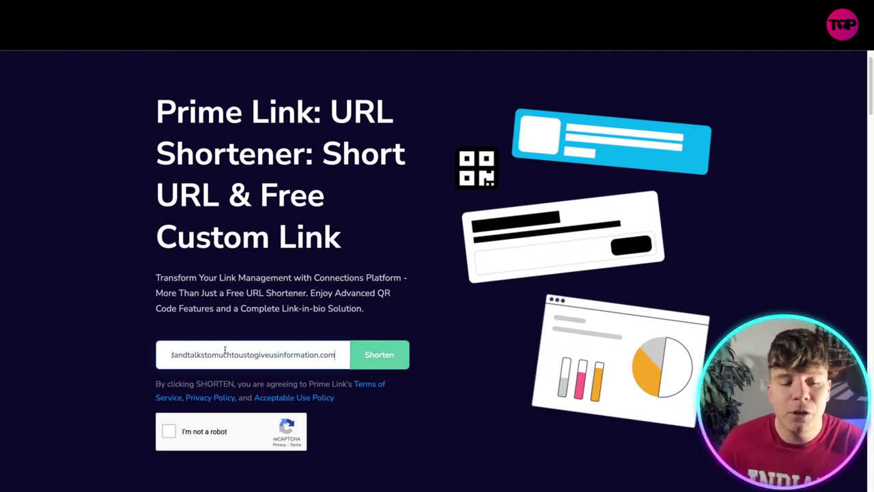
left_click_drag(260, 362, 152, 361)
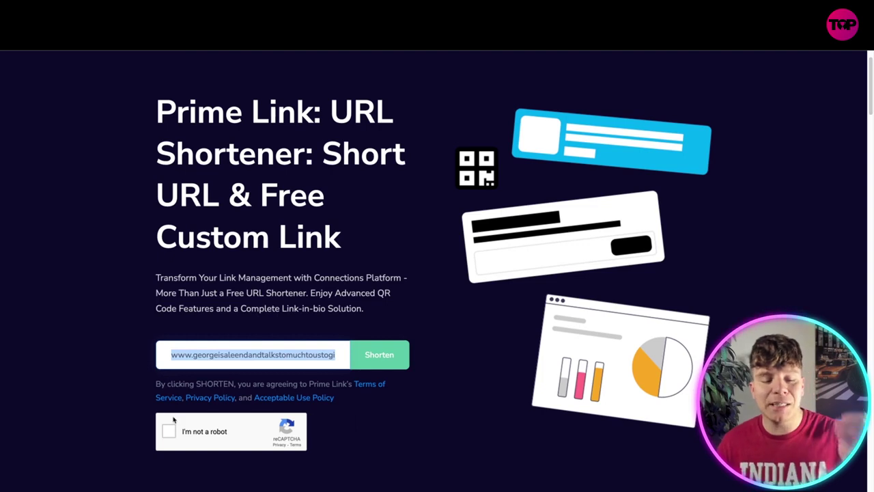
left_click(171, 428)
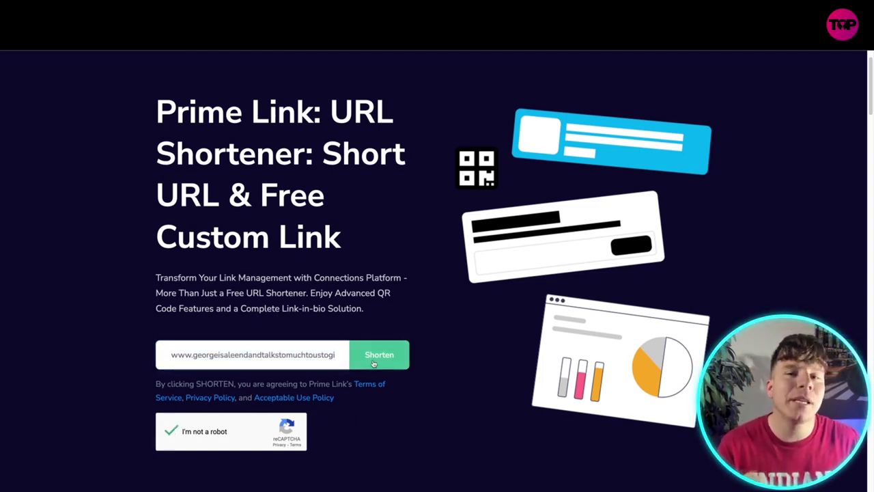
left_click(373, 358)
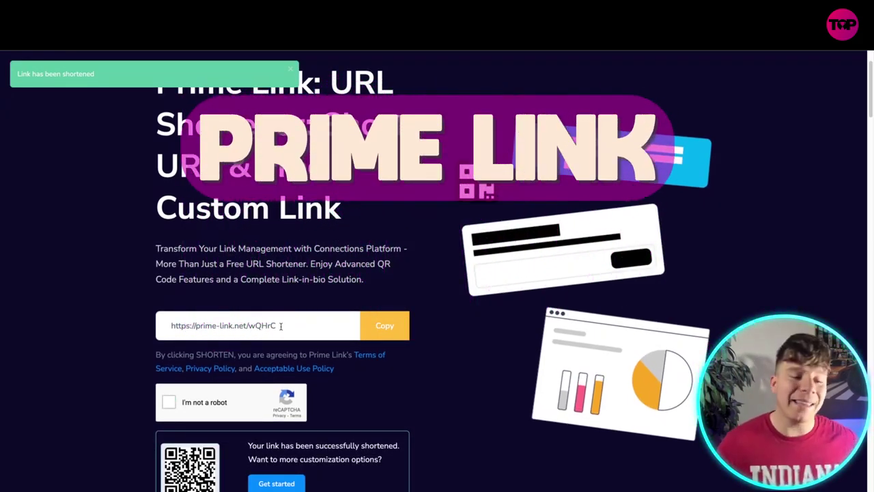
scroll(280, 326, "down", 1)
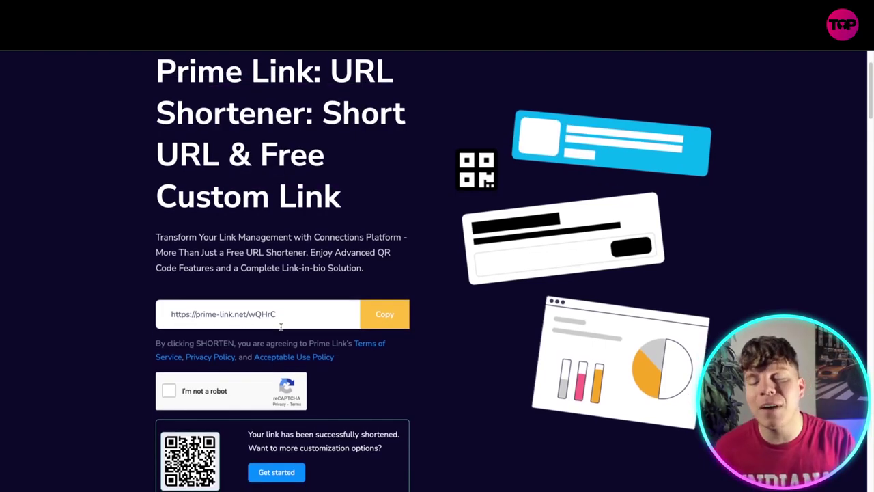
scroll(280, 327, "down", 1)
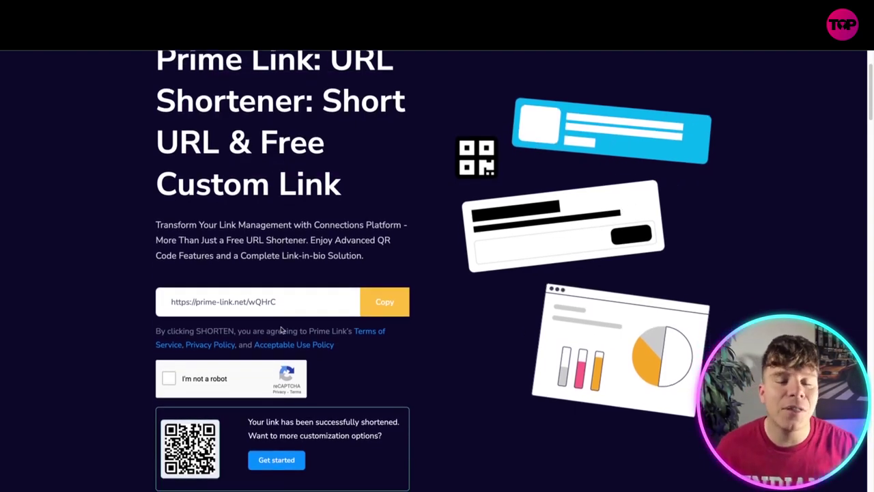
scroll(280, 326, "down", 1)
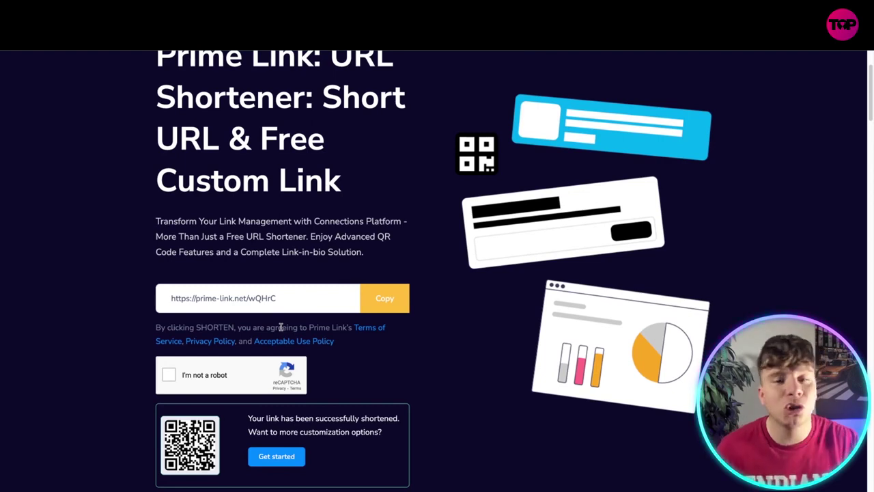
scroll(280, 326, "down", 1)
scroll(280, 327, "down", 3)
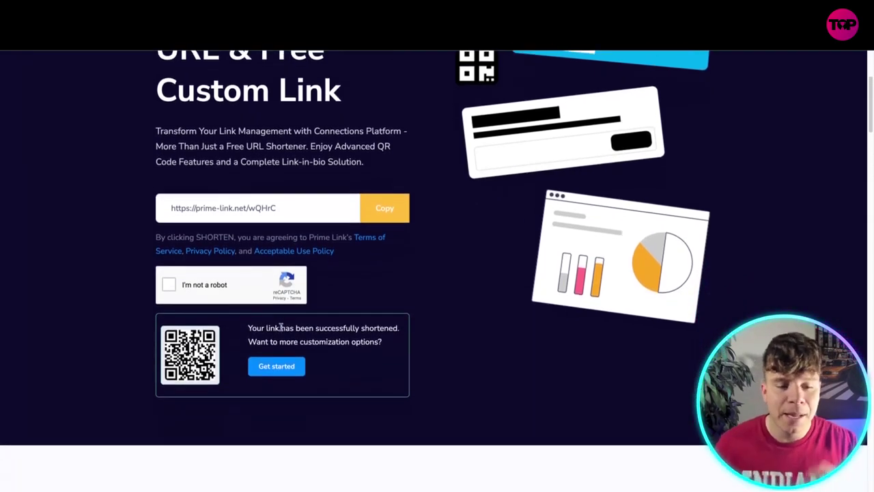
scroll(280, 327, "down", 3)
Step: Scroll back up to review the shortened link result card
scroll(280, 327, "down", 7)
scroll(279, 326, "up", 1)
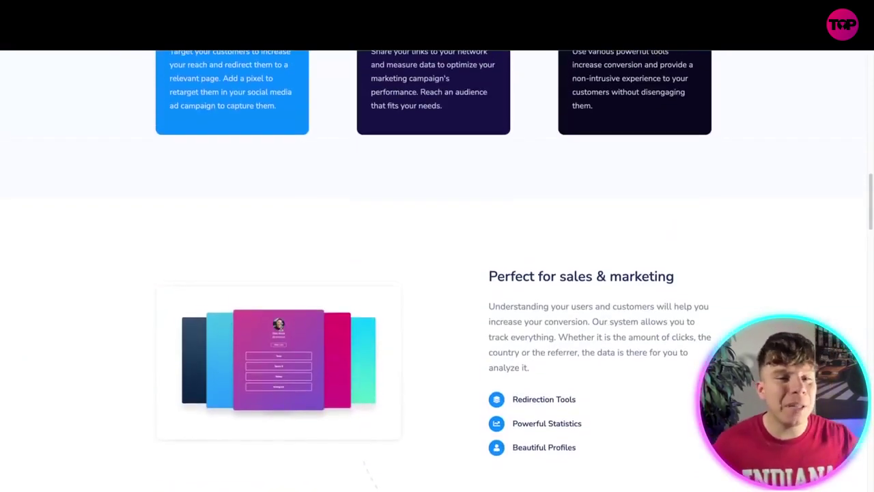
scroll(280, 327, "up", 2)
scroll(280, 326, "up", 3)
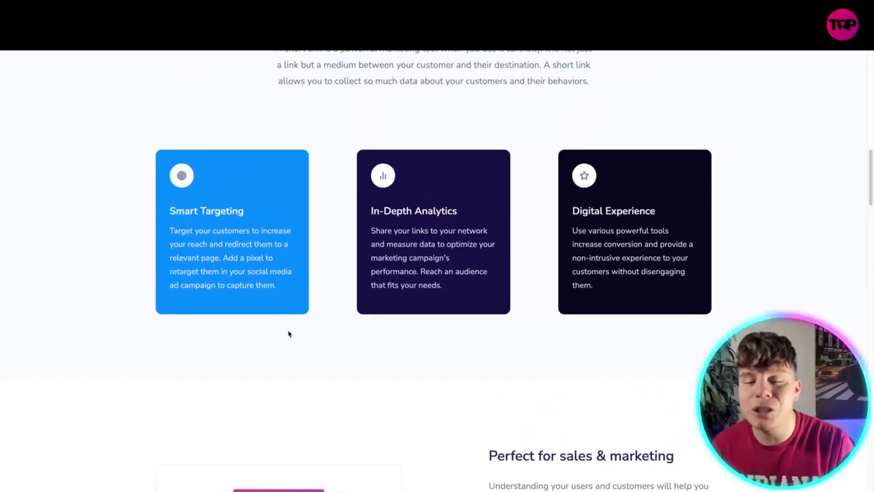
scroll(282, 328, "up", 1)
scroll(286, 325, "up", 1)
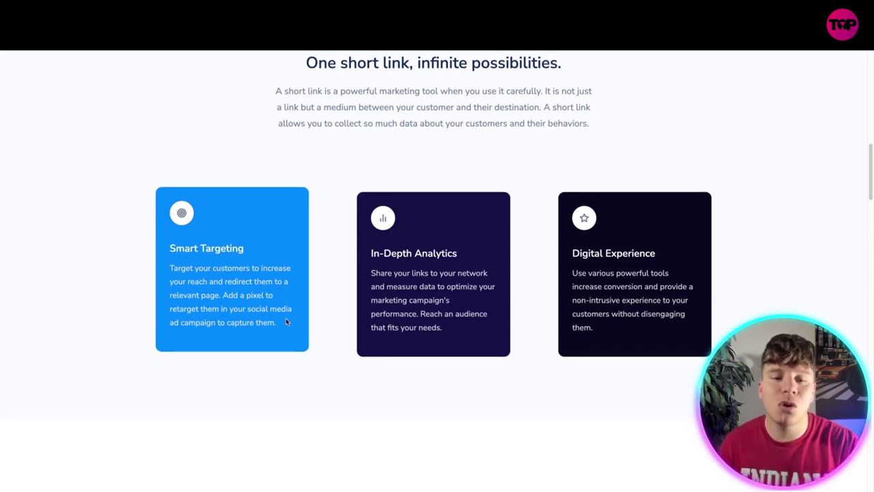
Step: Scroll past the marketing, tools, QR Codes and statistics sections to 'More features than asked for'
scroll(286, 322, "down", 1)
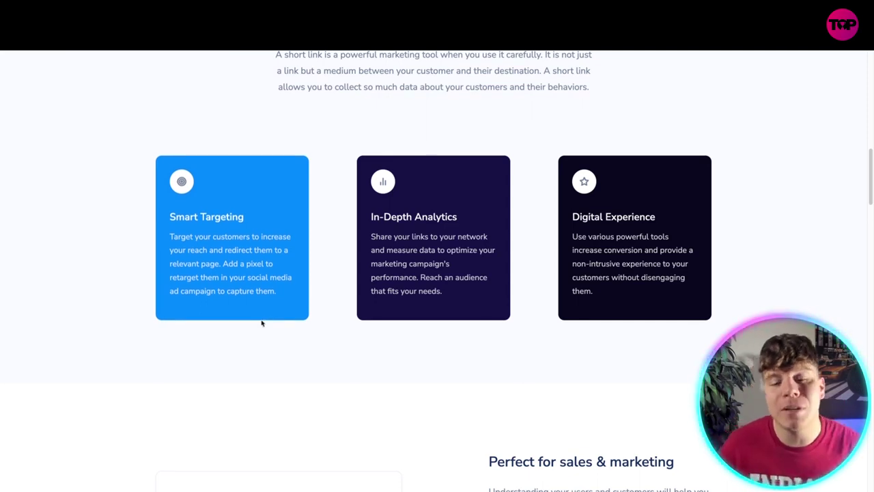
scroll(267, 320, "down", 2)
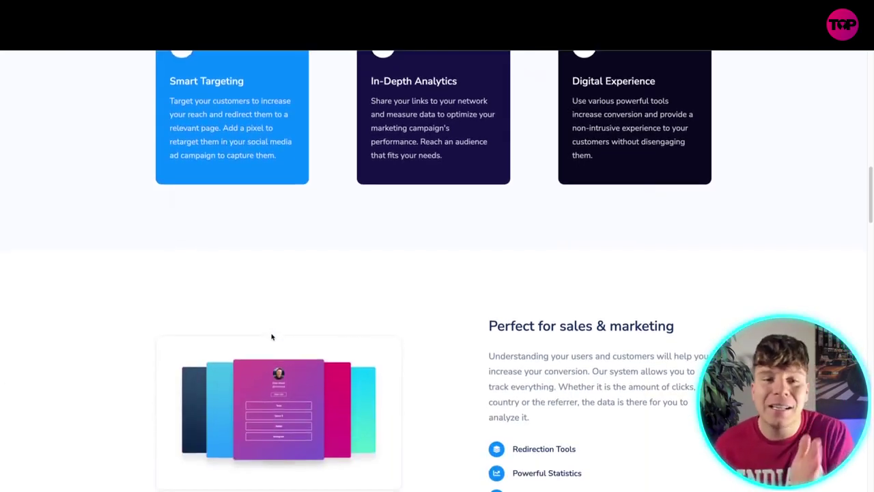
scroll(271, 336, "down", 1)
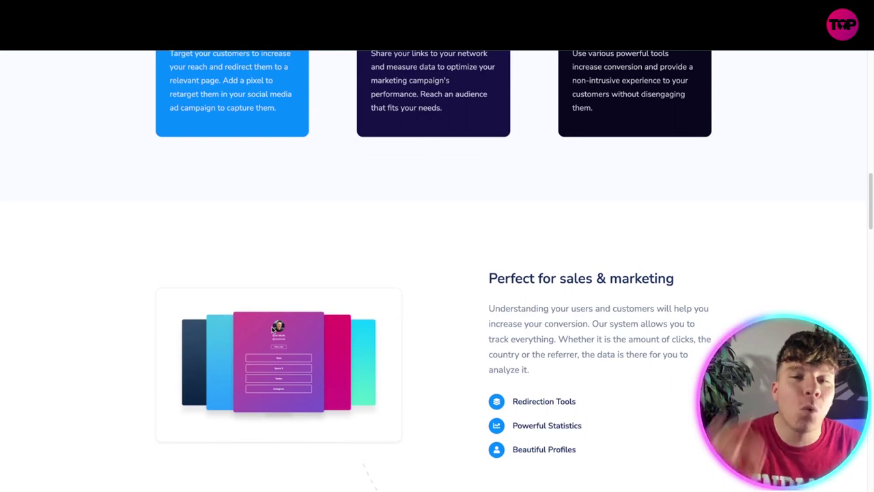
scroll(275, 328, "down", 2)
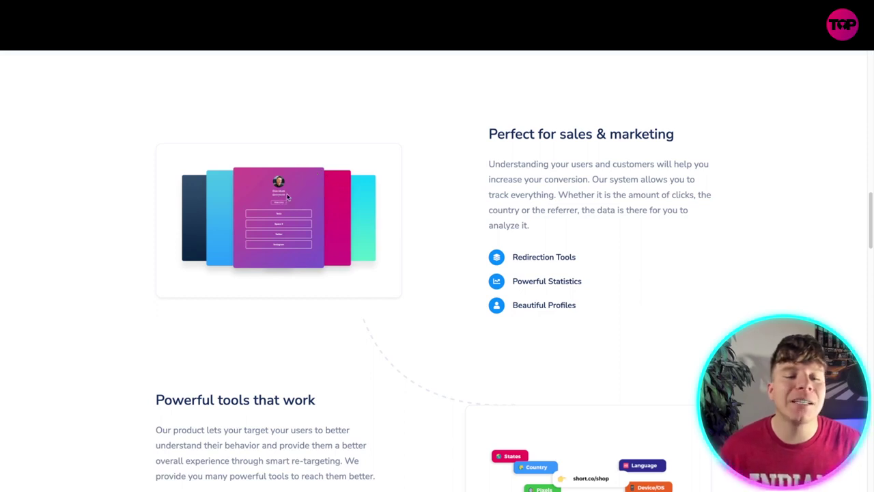
scroll(368, 308, "down", 1)
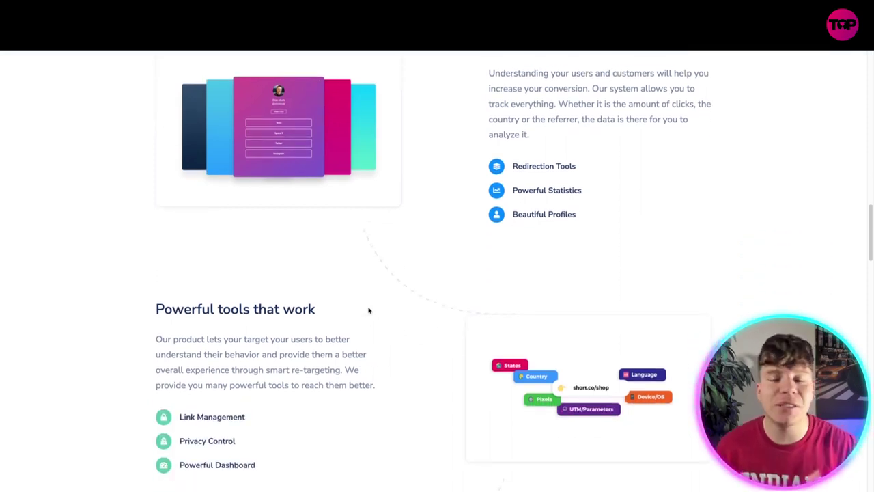
scroll(368, 310, "down", 2)
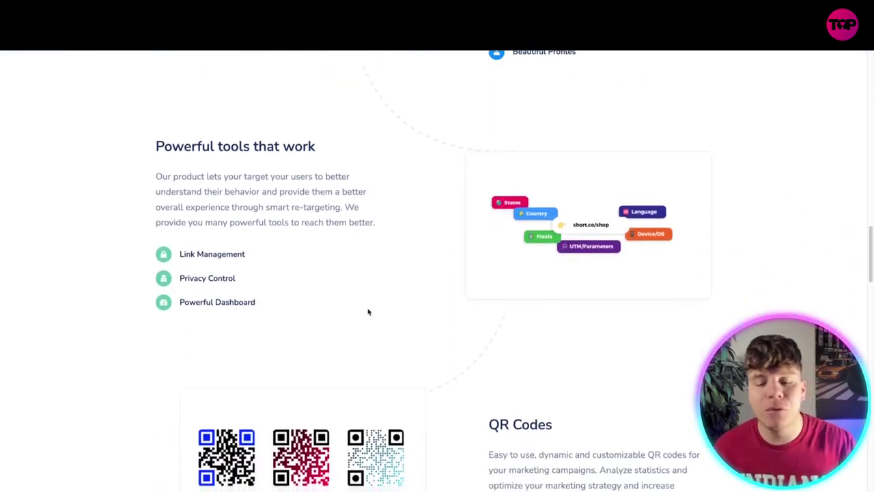
scroll(368, 312, "down", 2)
scroll(368, 312, "down", 2)
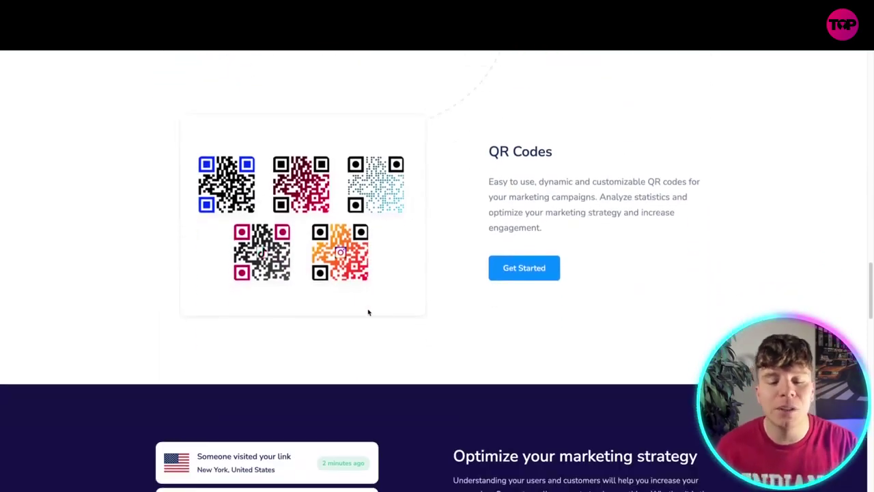
scroll(368, 312, "down", 1)
scroll(368, 312, "down", 1)
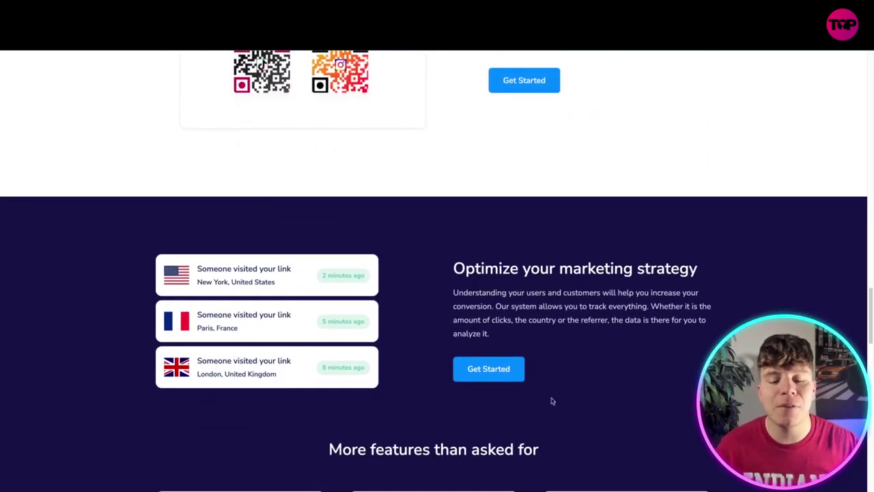
scroll(433, 365, "down", 3)
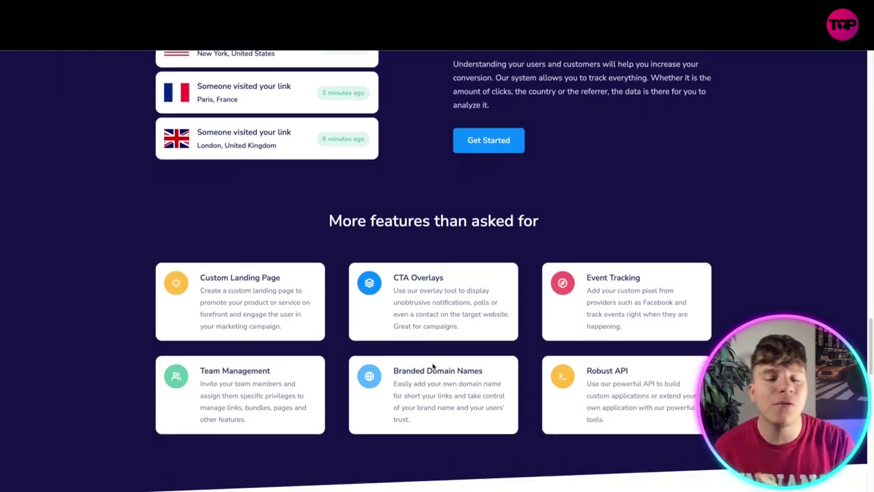
scroll(410, 383, "down", 1)
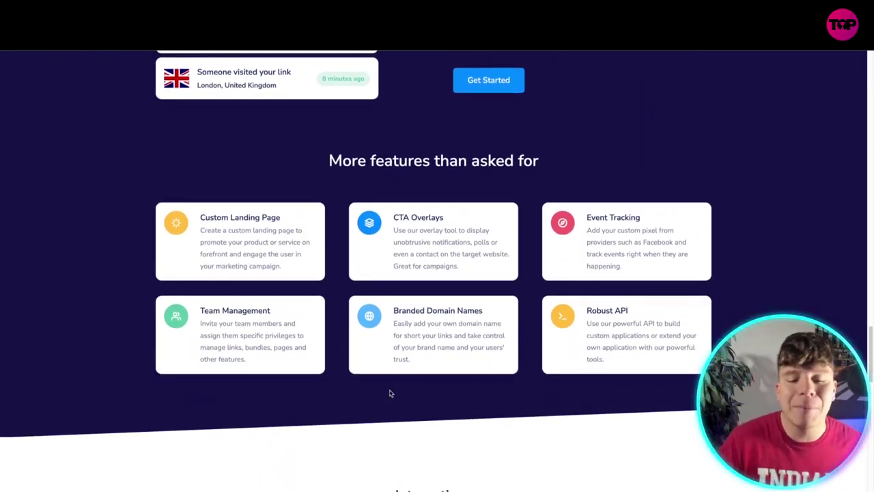
Step: Scroll through Integrations, usage stats and the footer, then back up to the hero section
scroll(390, 393, "down", 3)
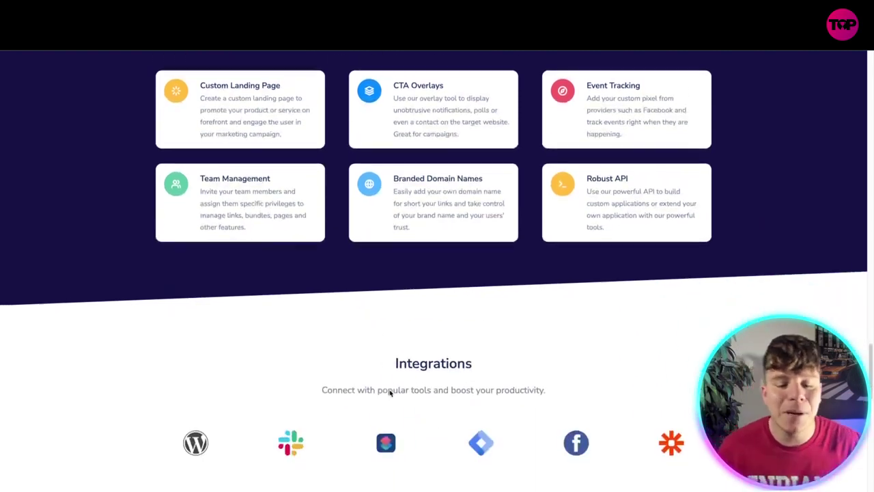
scroll(513, 246, "down", 1)
scroll(59, 277, "down", 2)
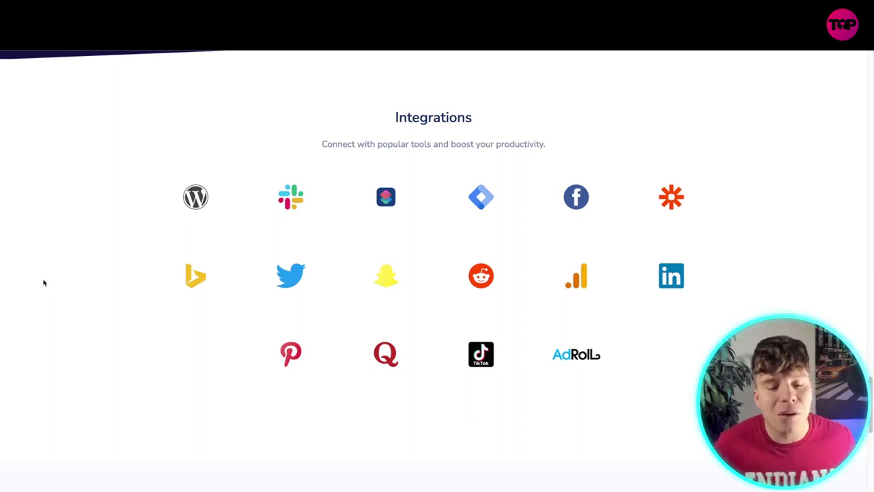
scroll(48, 282, "down", 2)
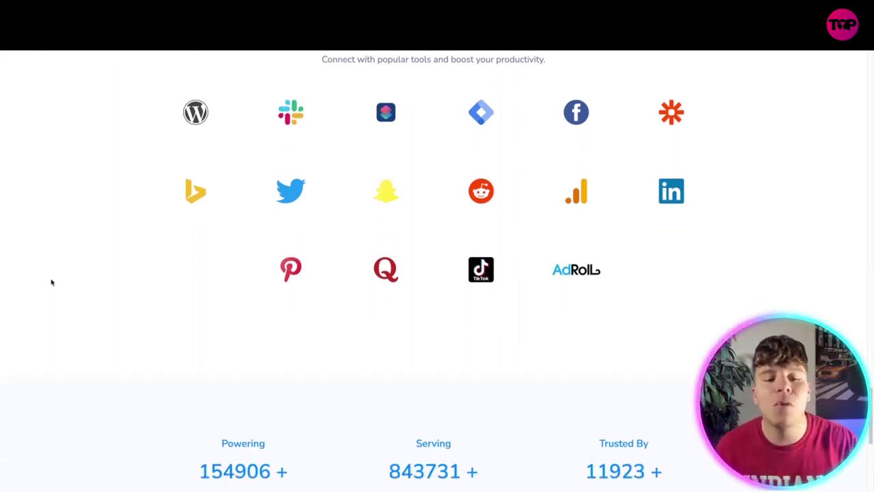
scroll(51, 282, "down", 2)
scroll(51, 282, "down", 1)
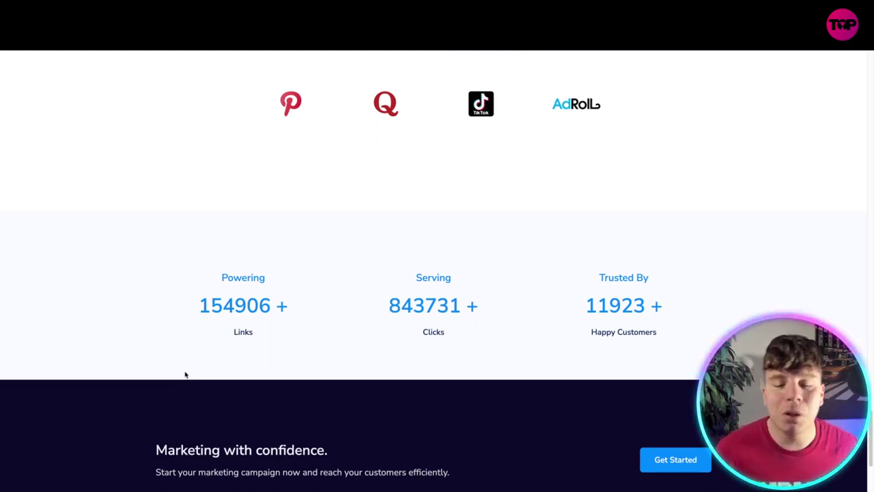
scroll(184, 374, "down", 1)
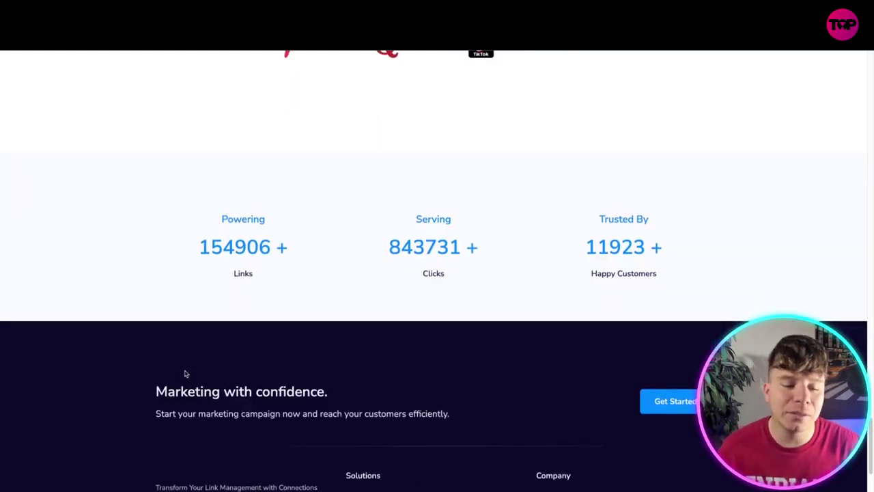
scroll(185, 374, "down", 2)
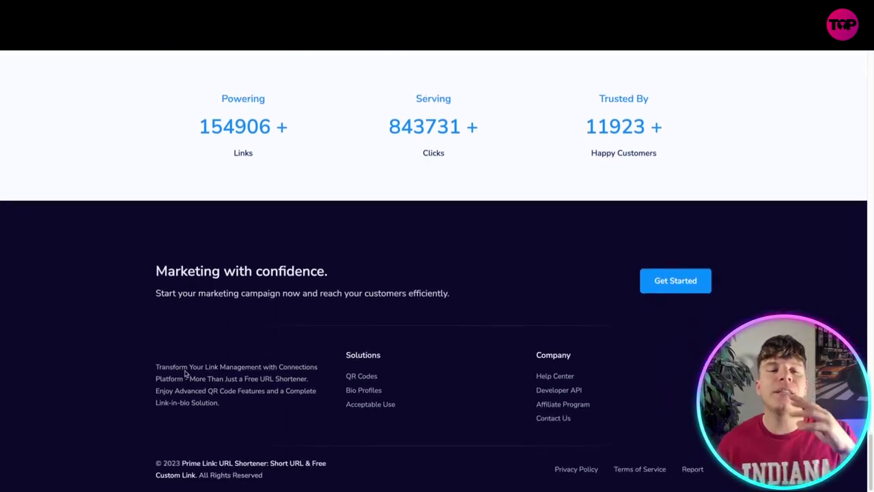
scroll(185, 375, "up", 10)
scroll(186, 374, "up", 10)
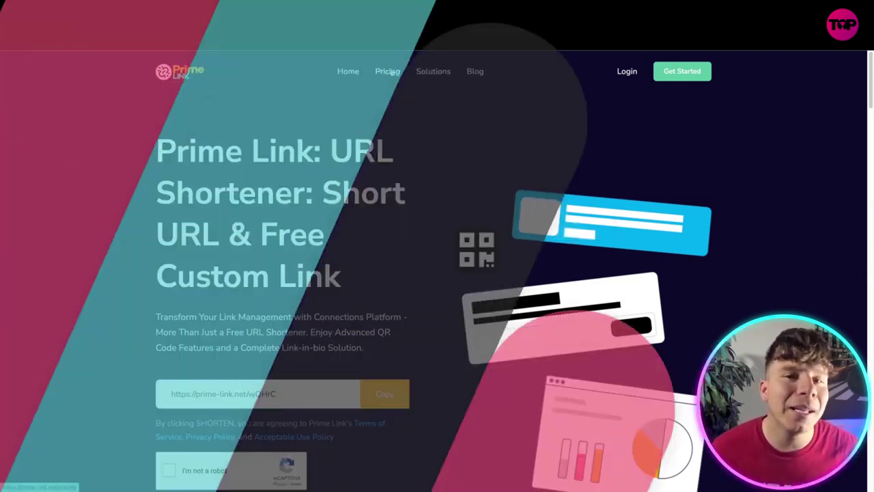
Step: Review the Pricing plans and start signing up for the $99 Lifetime Pro plan
left_click(387, 71)
scroll(736, 223, "down", 2)
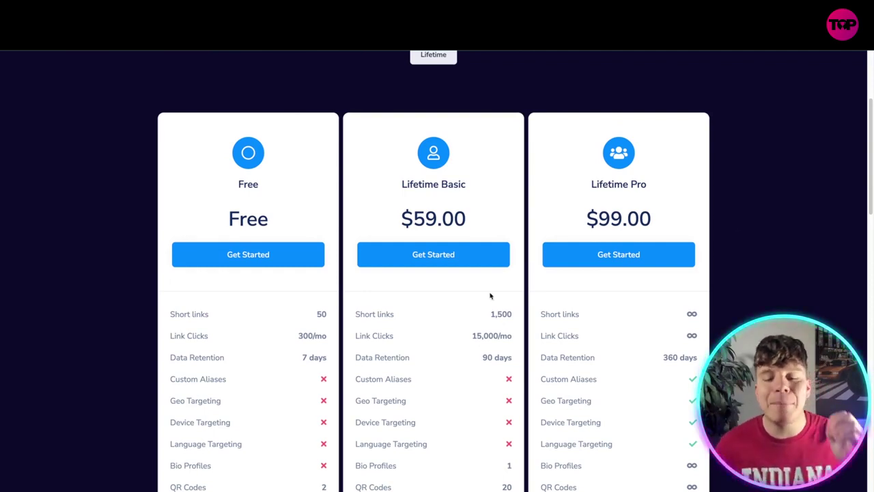
scroll(476, 311, "down", 1)
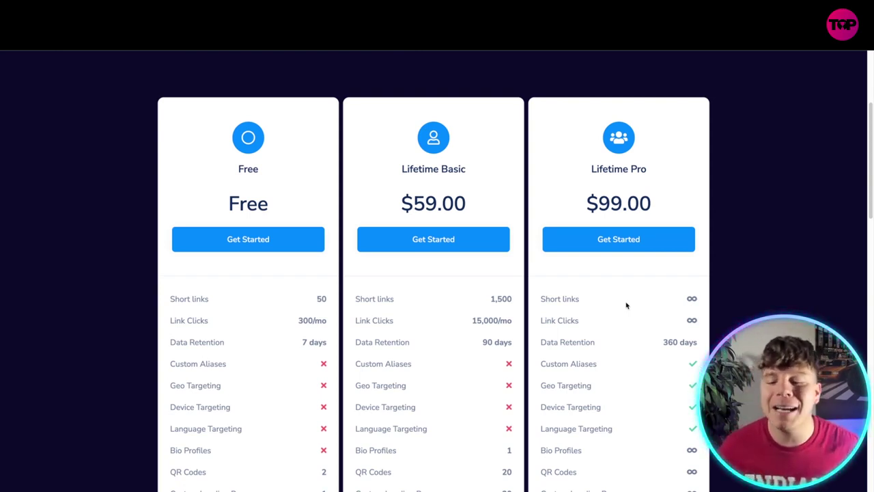
scroll(626, 305, "down", 1)
scroll(666, 362, "down", 2)
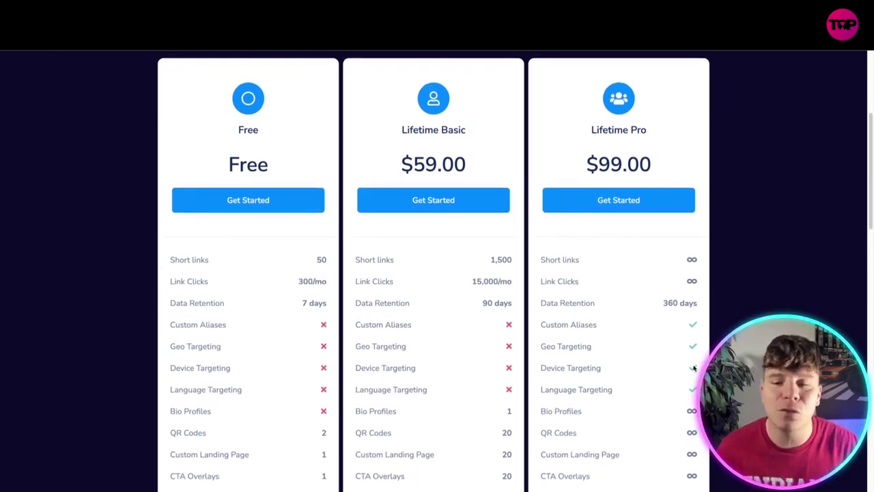
left_click(617, 202)
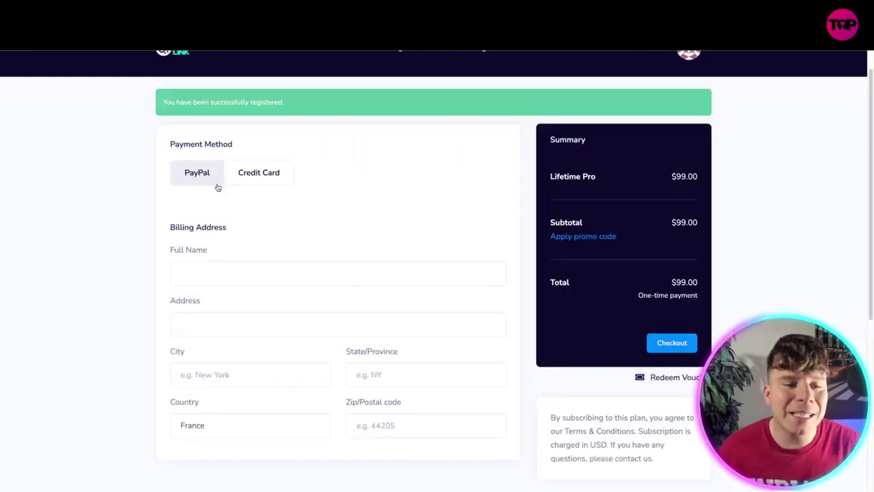
Step: Enter promo code TDP20 on the Lifetime Pro checkout and apply it
scroll(200, 211, "down", 1)
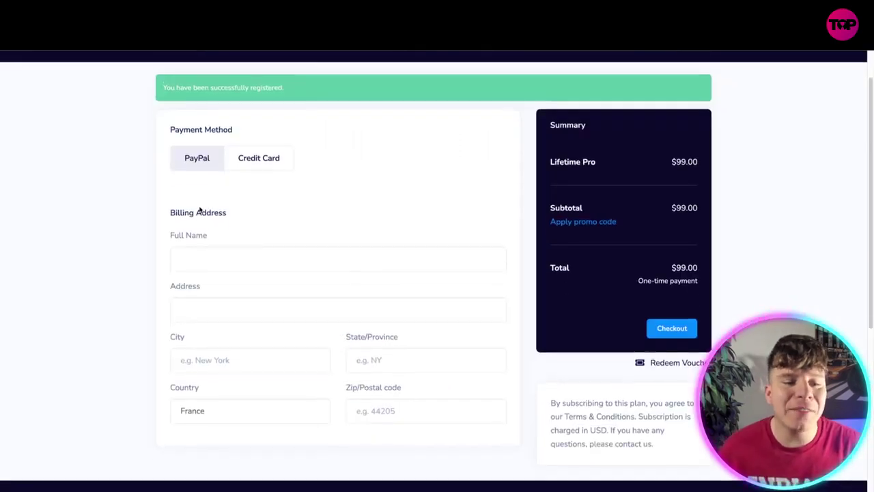
left_click(607, 223)
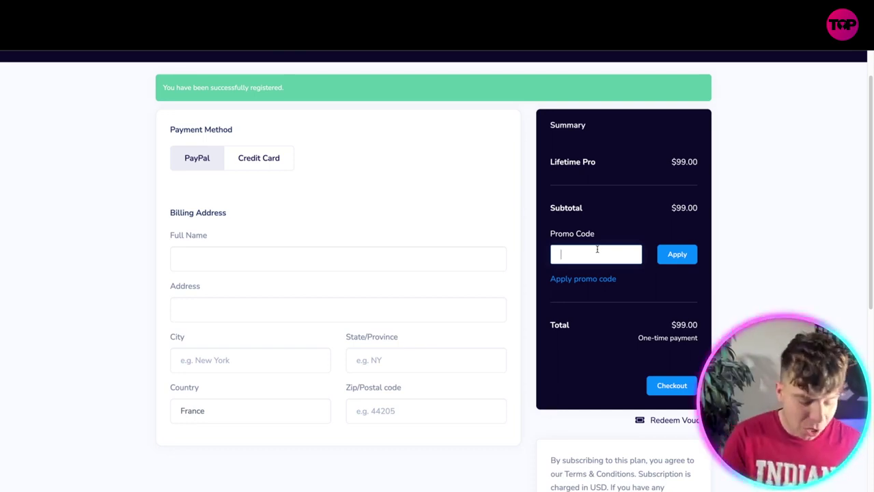
type("TDP")
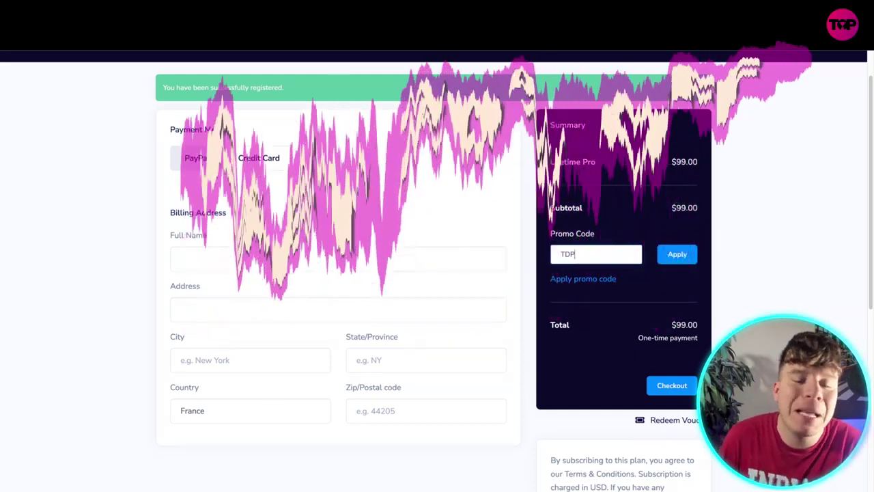
type("20")
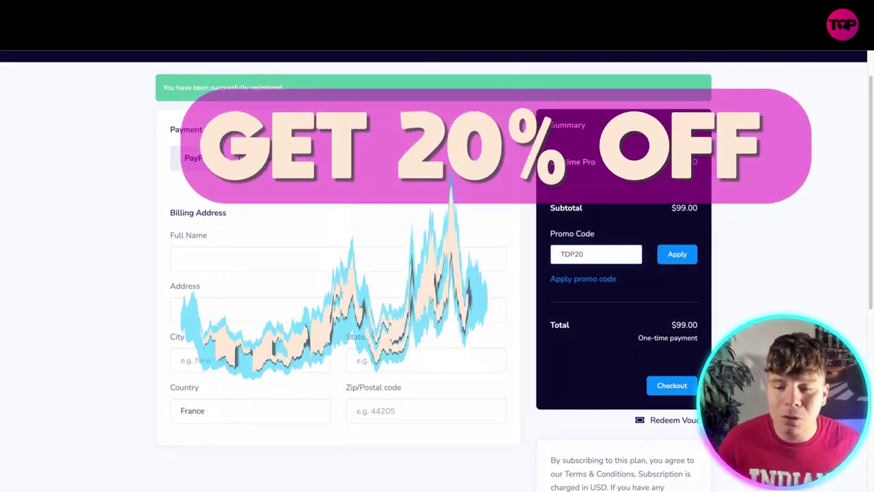
left_click(661, 253)
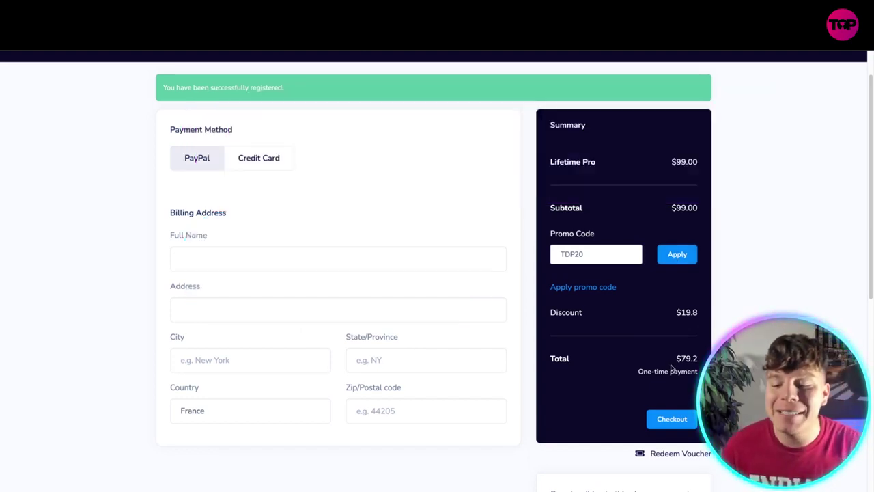
Step: Highlight the discounted $79.20 total and the TDP20 promo code
left_click_drag(675, 359, 690, 359)
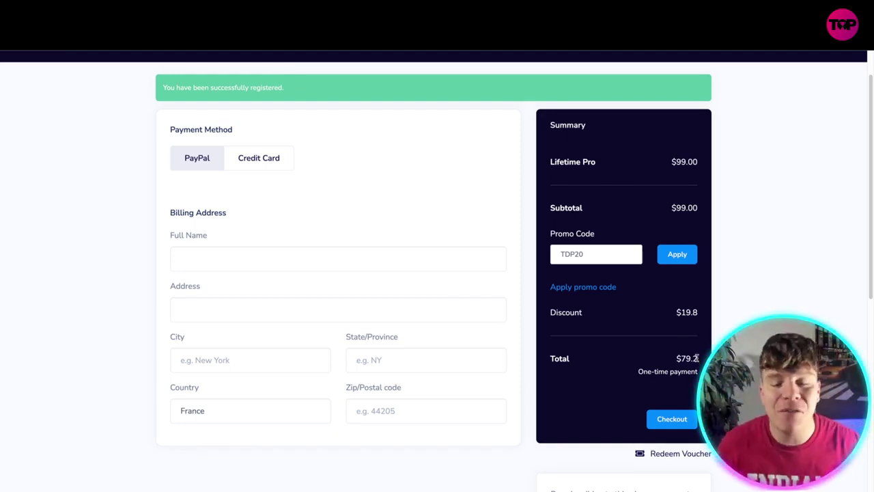
left_click_drag(593, 251, 560, 251)
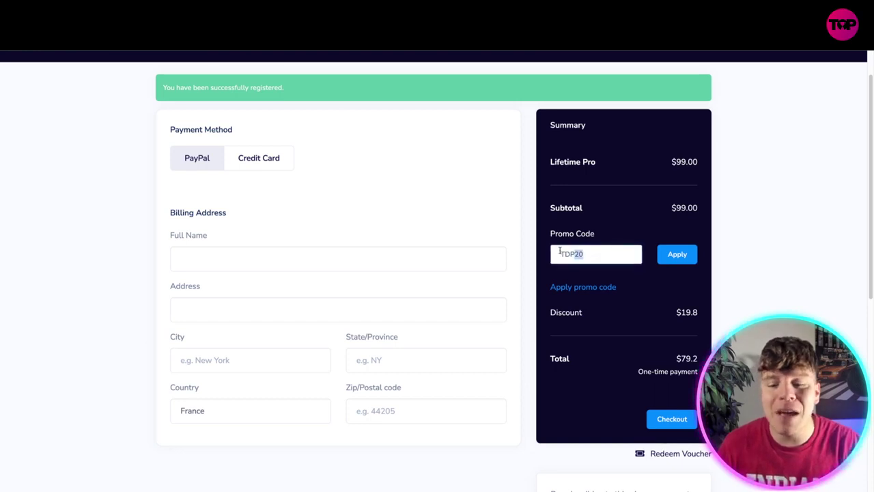